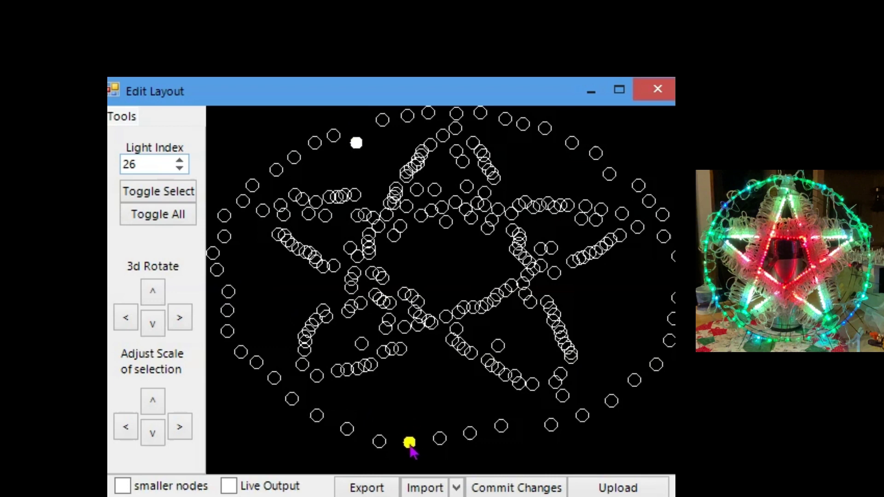
# Move light 47 outward so it lines up with its neighbours on the outer ring
pyautogui.click(373, 159)
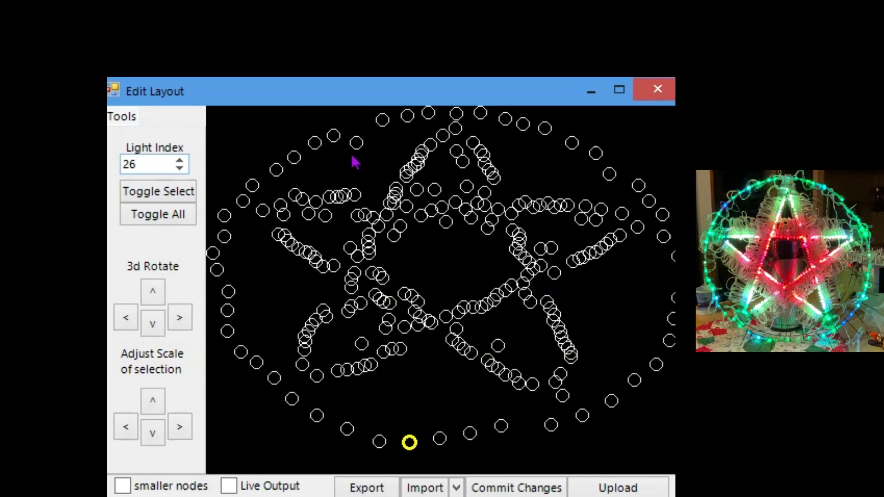
pyautogui.click(357, 144)
pyautogui.moveTo(358, 147); pyautogui.dragTo(361, 132)
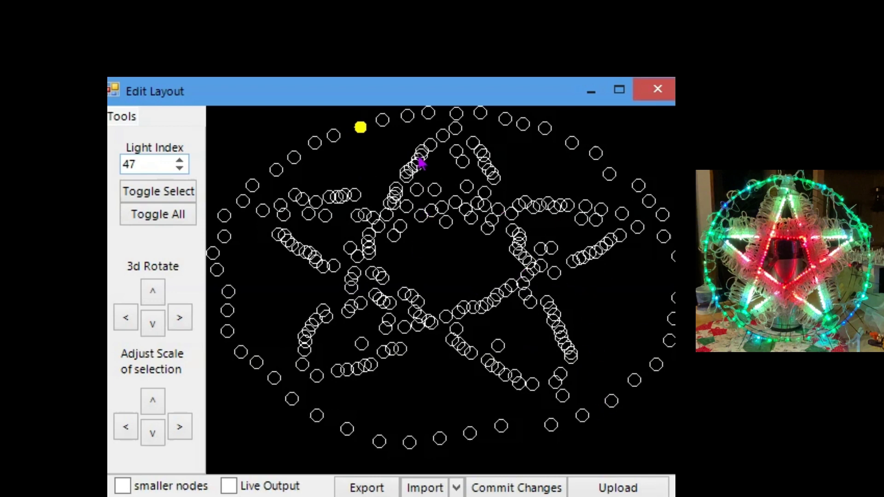
# Clear the selection on light 47 and select lights 51 and 90, the two ends of the star's first line
pyautogui.click(179, 160)
pyautogui.click(180, 160)
pyautogui.click(179, 160)
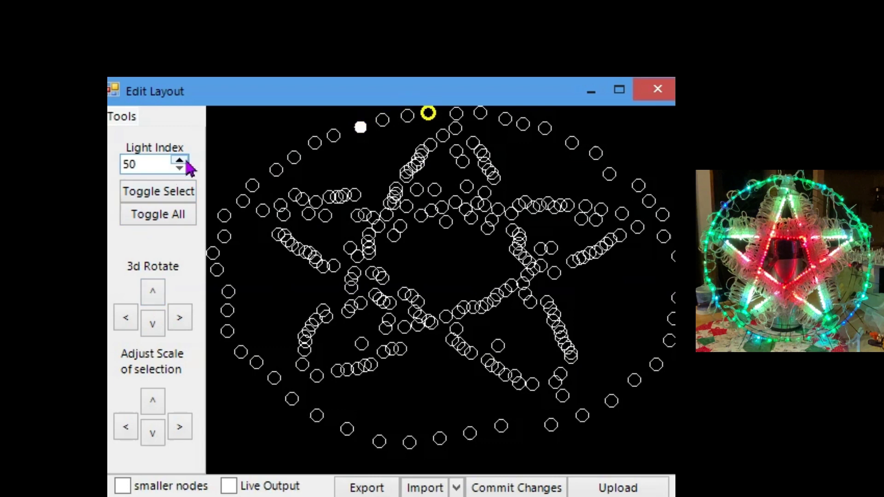
pyautogui.click(180, 161)
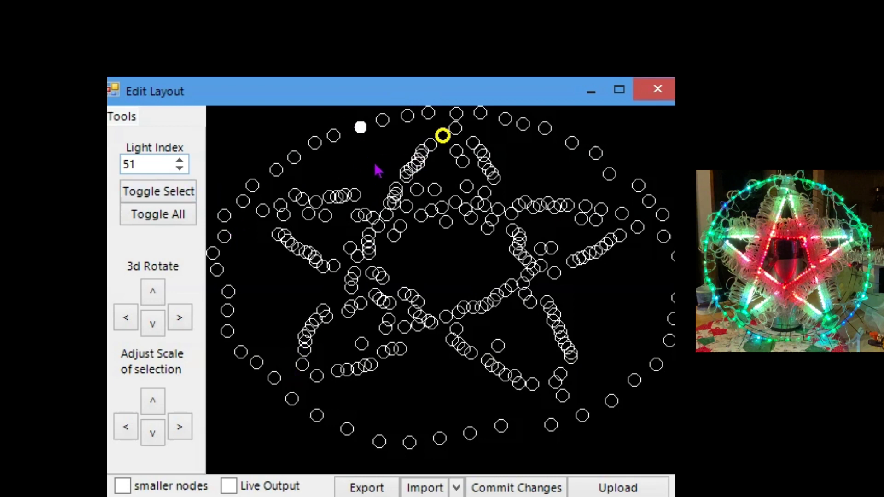
pyautogui.moveTo(347, 149); pyautogui.dragTo(363, 158)
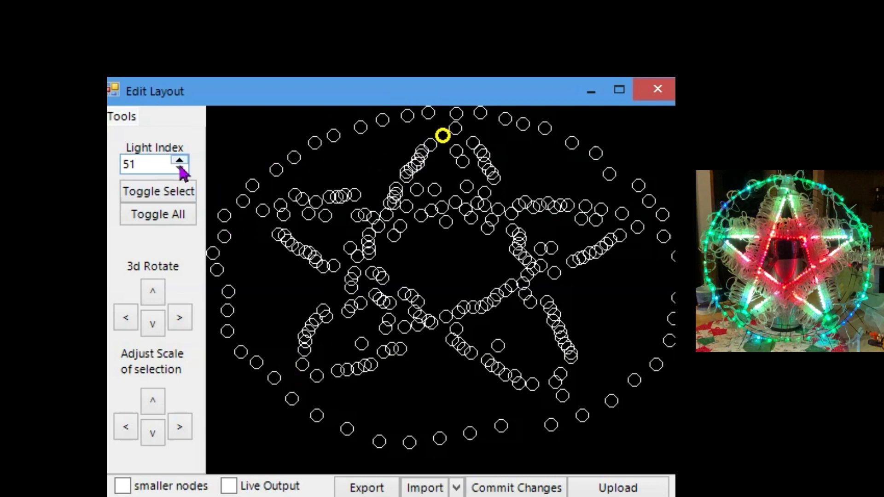
pyautogui.click(167, 199)
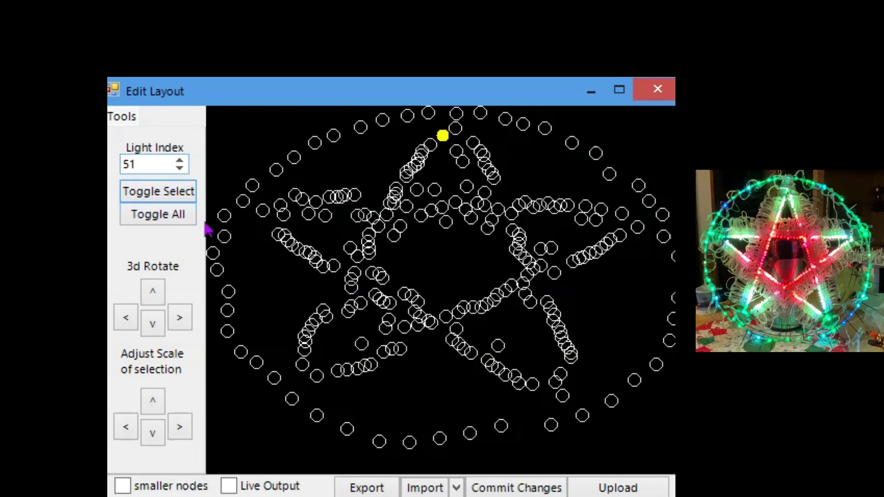
pyautogui.moveTo(186, 160); pyautogui.dragTo(187, 160)
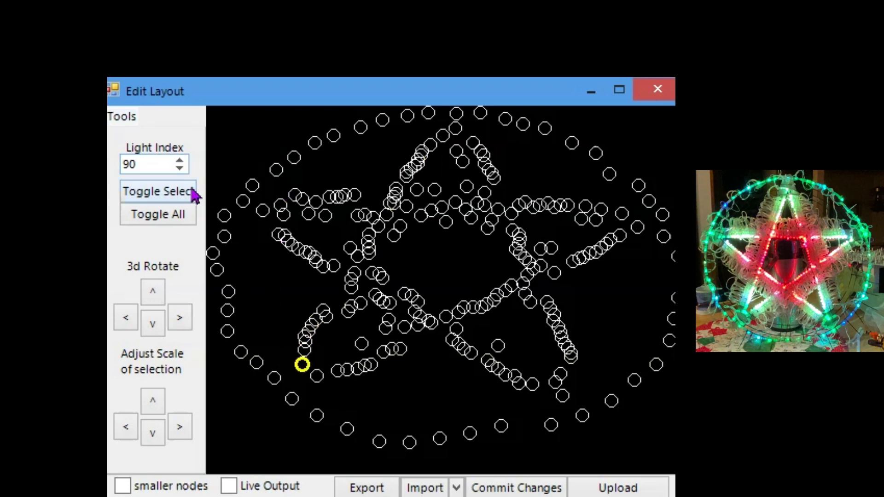
pyautogui.click(184, 202)
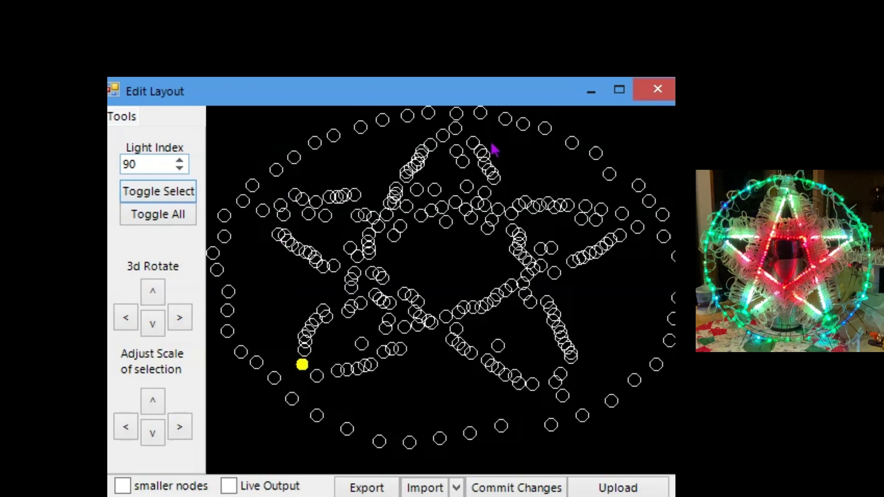
# Add light 51 to the selection with light 90, align the lights between the two selections, and clear the selection
pyautogui.click(185, 169)
pyautogui.moveTo(185, 168); pyautogui.dragTo(185, 169)
pyautogui.click(185, 168)
pyautogui.click(185, 169)
pyautogui.click(185, 168)
pyautogui.click(185, 168)
pyautogui.click(186, 168)
pyautogui.click(185, 169)
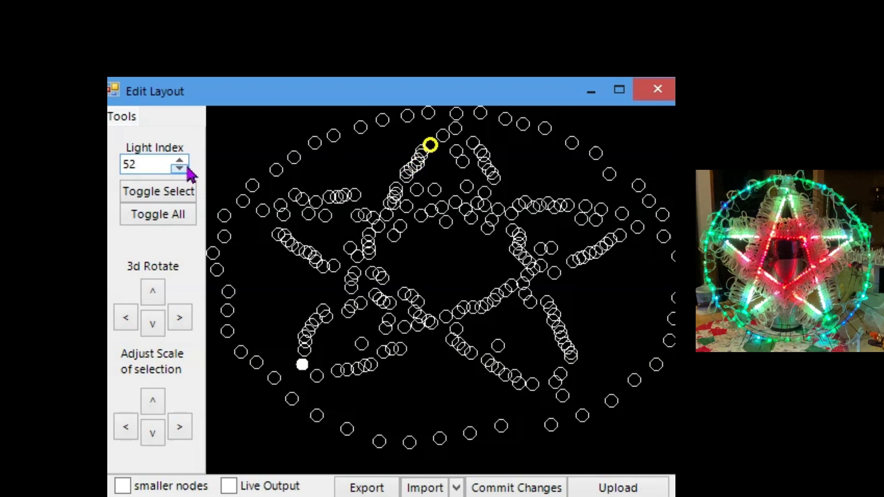
pyautogui.click(186, 168)
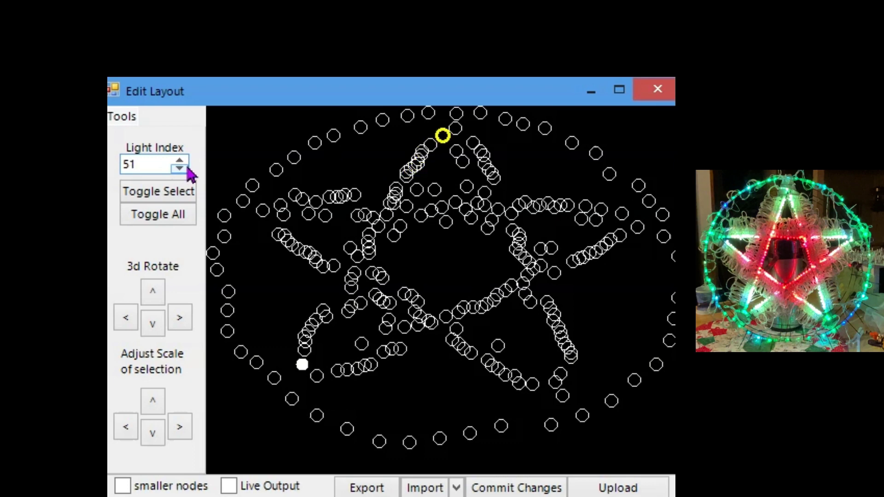
pyautogui.click(169, 203)
pyautogui.click(122, 115)
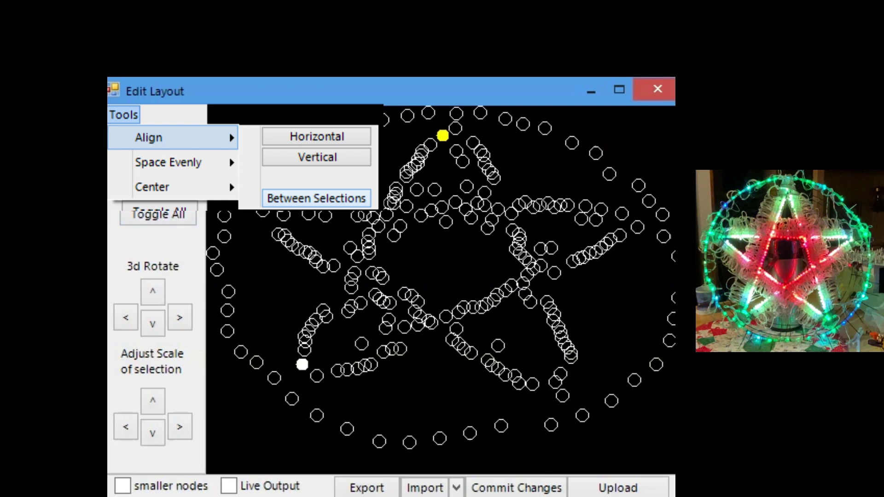
pyautogui.click(318, 199)
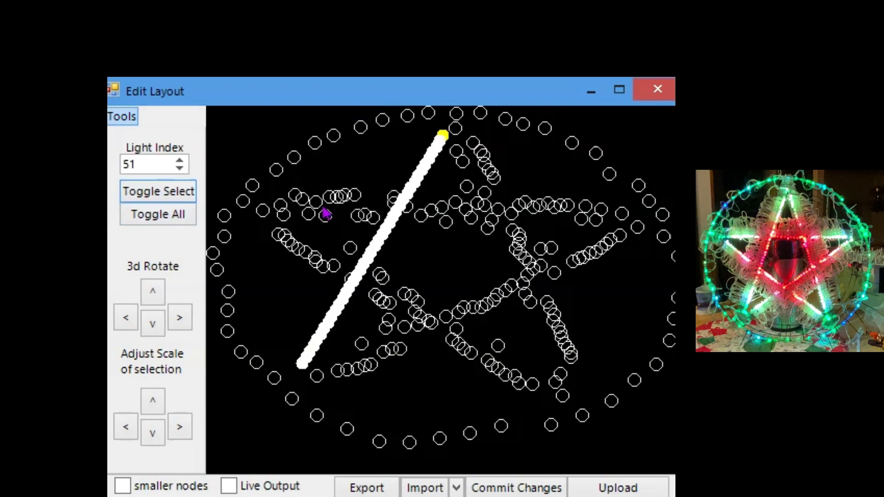
pyautogui.click(399, 388)
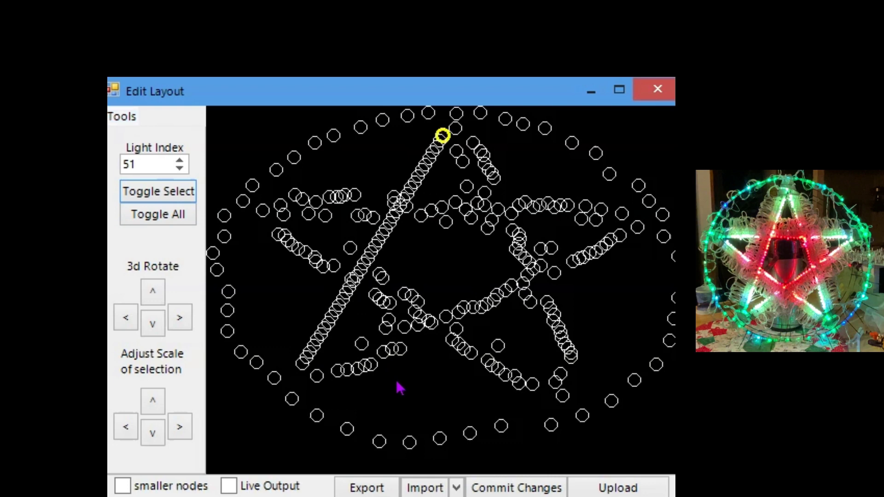
# Select lights 91 and 130 as endpoints, align the lights between them in a straight line, and clear the selection
pyautogui.click(179, 160)
pyautogui.moveTo(176, 160); pyautogui.dragTo(176, 160)
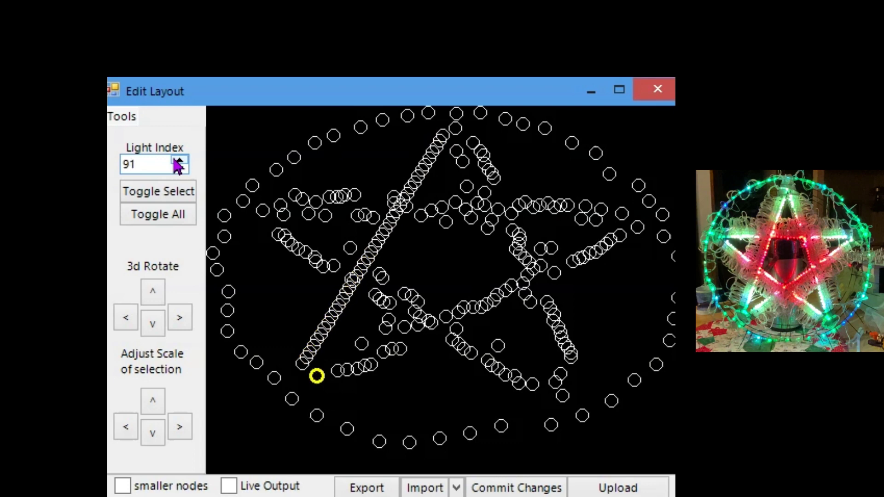
pyautogui.click(145, 195)
pyautogui.moveTo(185, 161); pyautogui.dragTo(184, 161)
pyautogui.click(179, 169)
pyautogui.click(179, 169)
pyautogui.click(179, 169)
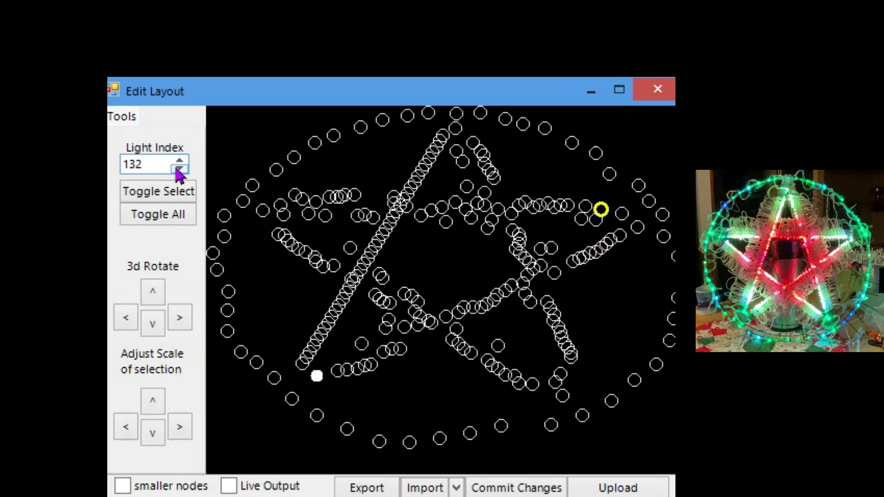
pyautogui.click(179, 169)
pyautogui.click(180, 169)
pyautogui.hotkey('alt', 't')
pyautogui.press('Right')
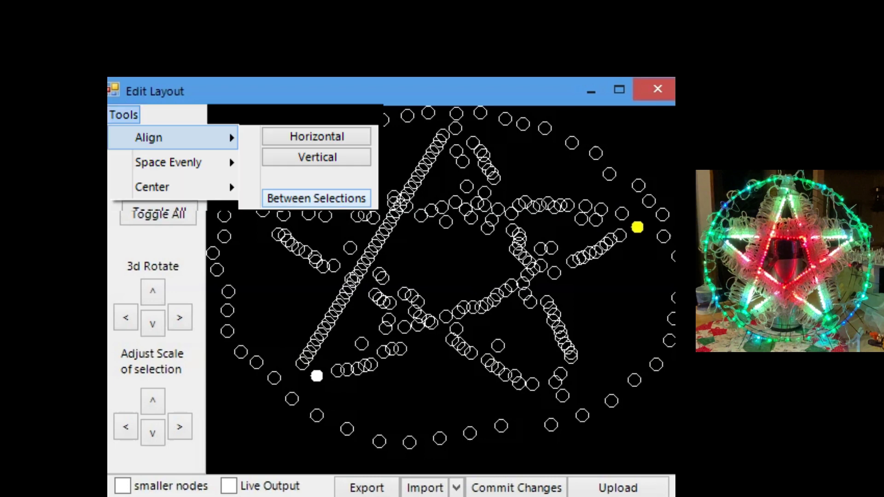
pyautogui.press('Escape')
pyautogui.press('Escape')
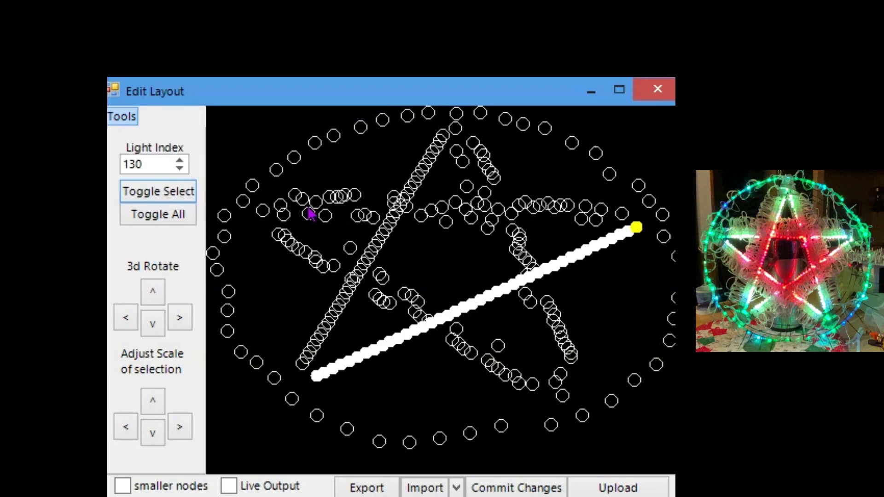
pyautogui.moveTo(262, 290); pyautogui.dragTo(276, 298)
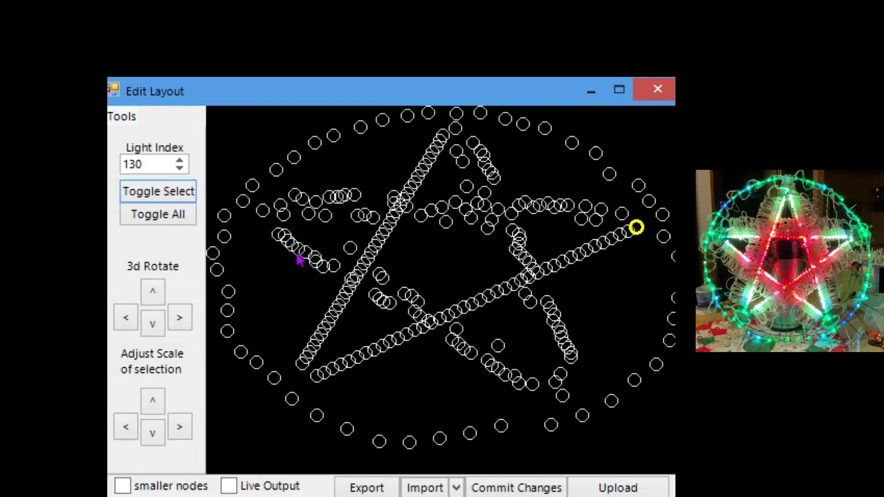
# Select lights 131 and 170, align the lights between these selections across the star, and clear the selection
pyautogui.click(180, 161)
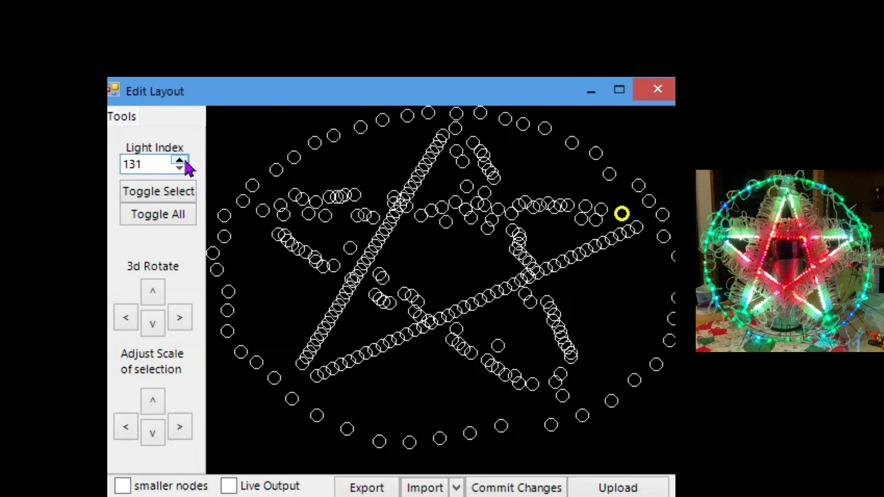
pyautogui.click(153, 192)
pyautogui.click(180, 161)
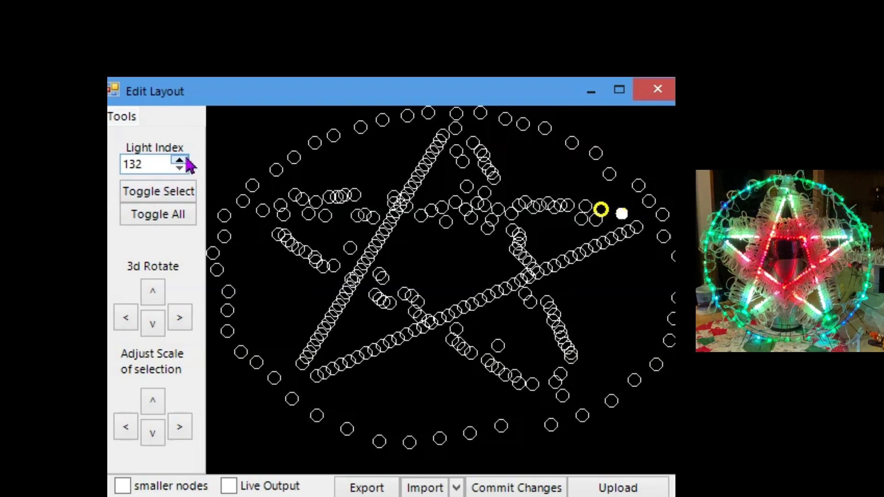
pyautogui.moveTo(186, 161); pyautogui.dragTo(186, 161)
pyautogui.click(186, 160)
pyautogui.click(186, 160)
pyautogui.click(186, 160)
pyautogui.click(186, 160)
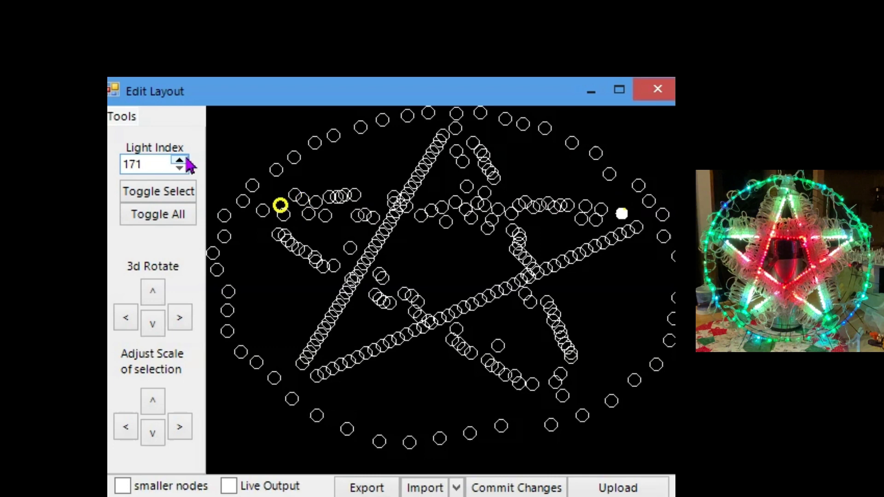
pyautogui.click(180, 168)
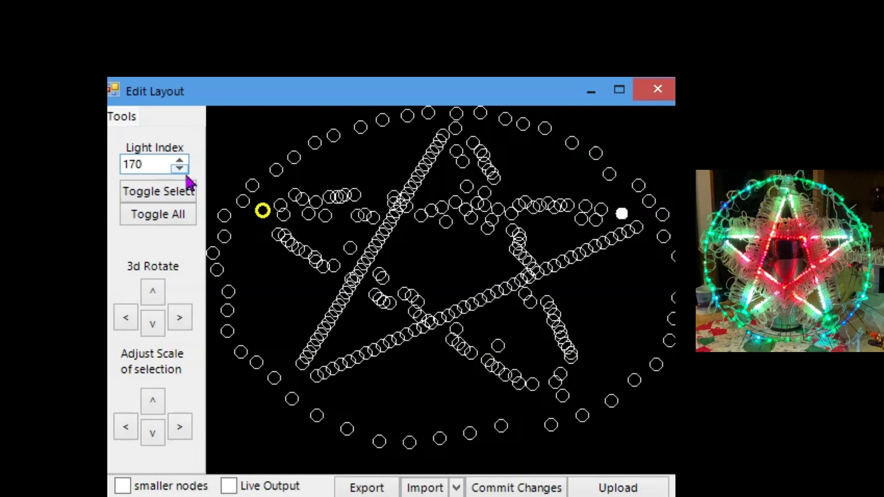
pyautogui.click(157, 191)
pyautogui.click(122, 116)
pyautogui.moveTo(148, 137)
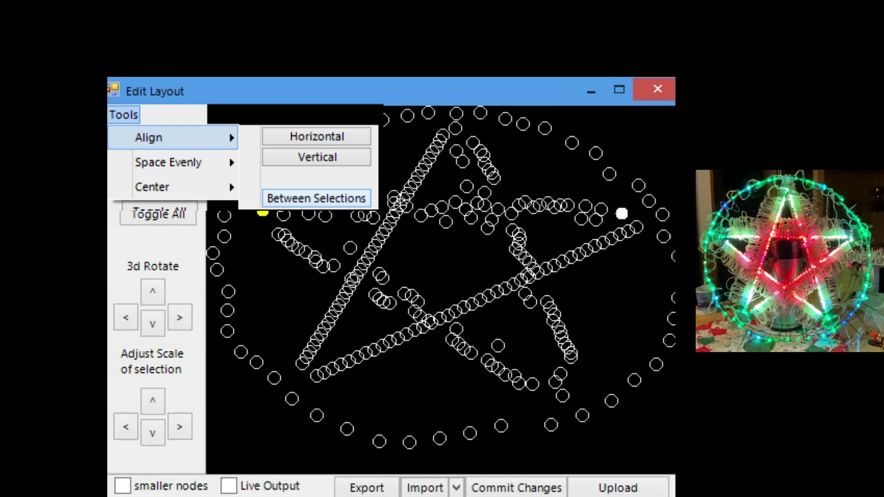
pyautogui.click(317, 198)
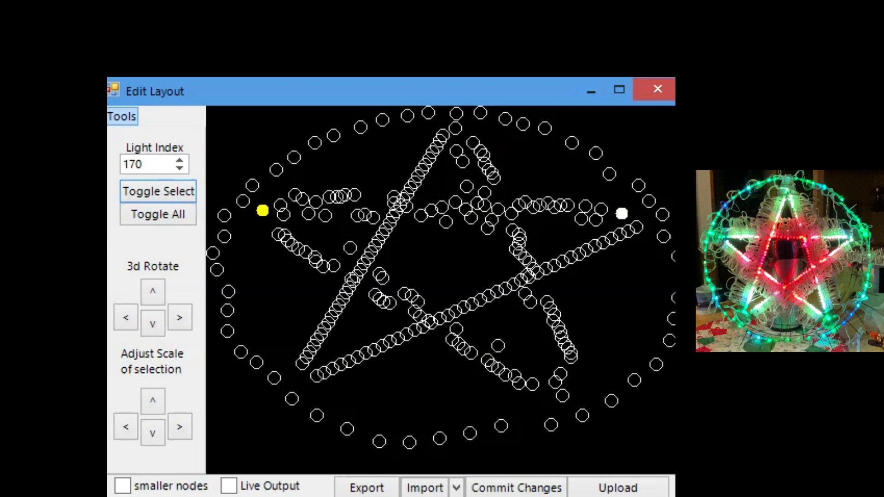
pyautogui.moveTo(259, 277); pyautogui.dragTo(268, 285)
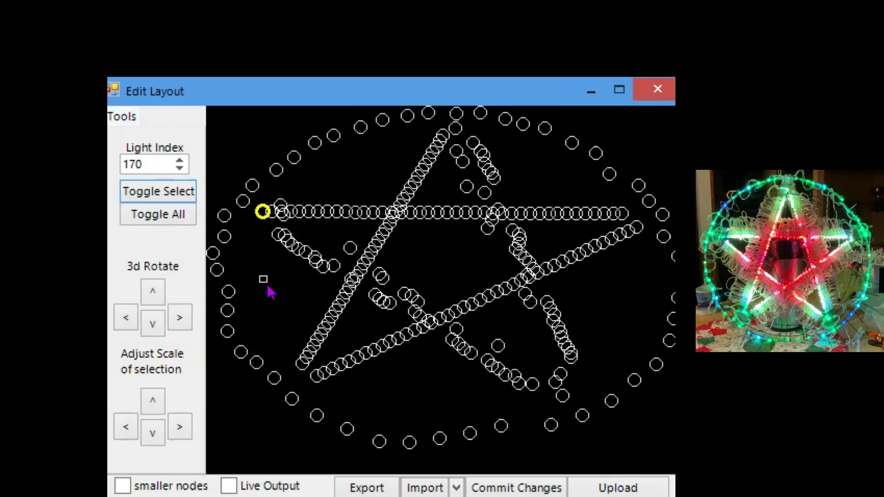
# Select light 171 and move it to the star's left tip, just below light 170
pyautogui.click(181, 161)
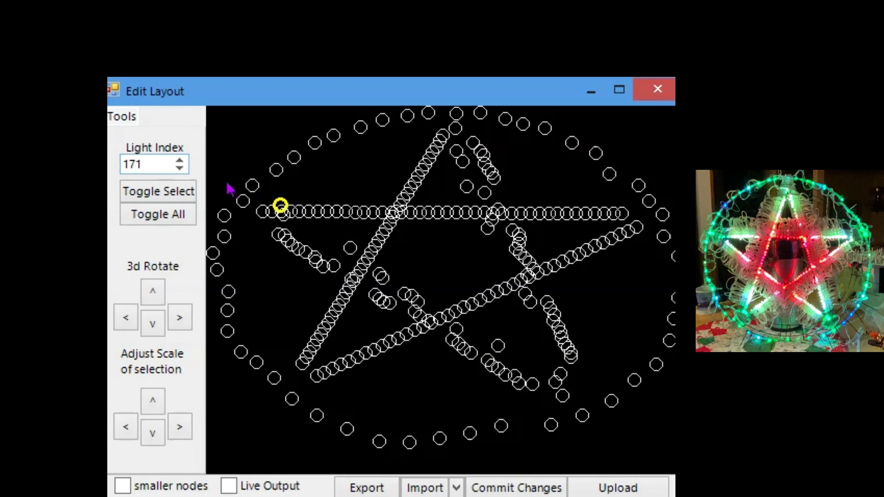
pyautogui.click(177, 192)
pyautogui.moveTo(277, 203); pyautogui.dragTo(257, 229)
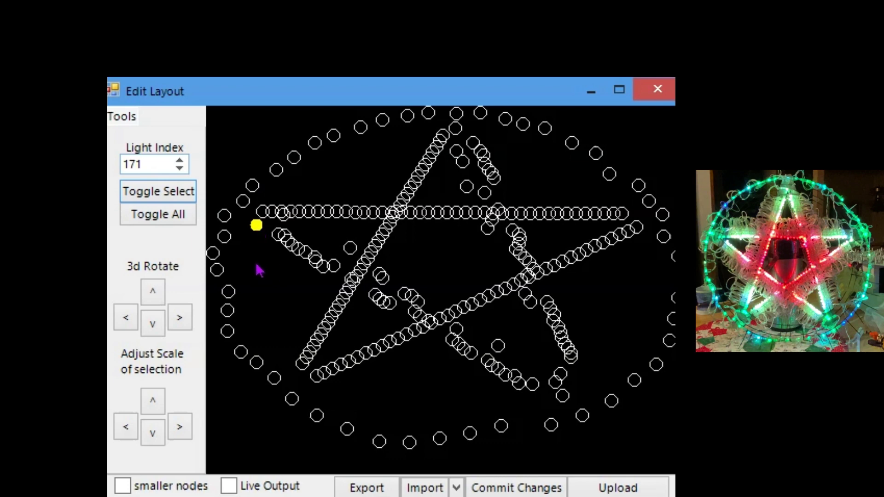
# Advance the light index to 211 to locate where the line starting at light 171 ends near the star's lower-right tip
pyautogui.click(174, 161)
pyautogui.click(174, 161)
pyautogui.click(174, 161)
pyautogui.click(175, 162)
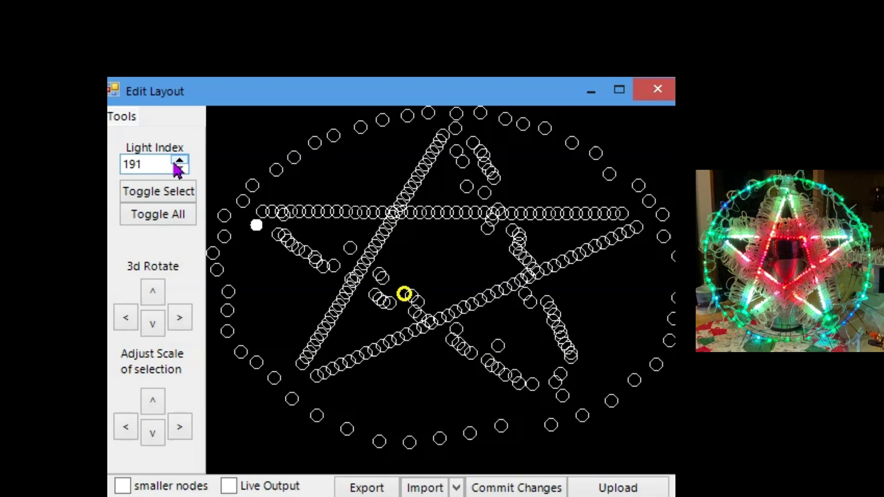
pyautogui.click(174, 162)
pyautogui.click(175, 162)
pyautogui.click(174, 162)
pyautogui.click(175, 162)
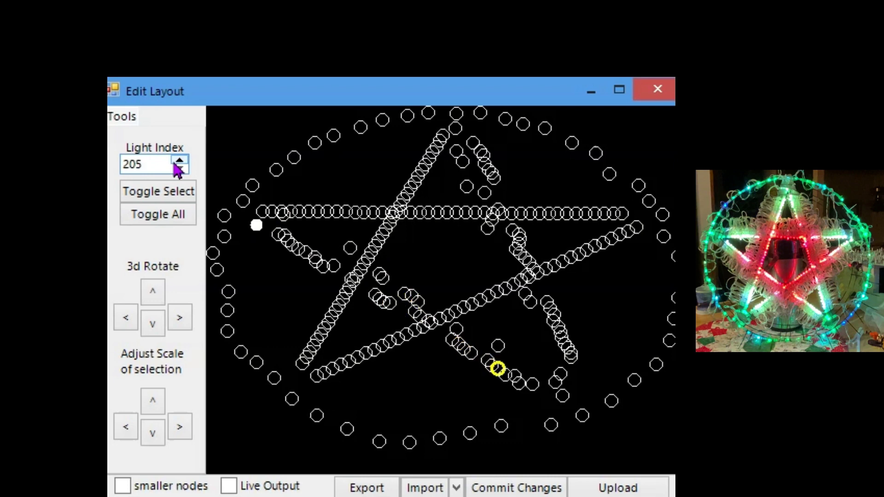
pyautogui.click(174, 161)
pyautogui.click(174, 162)
pyautogui.click(174, 162)
pyautogui.click(175, 161)
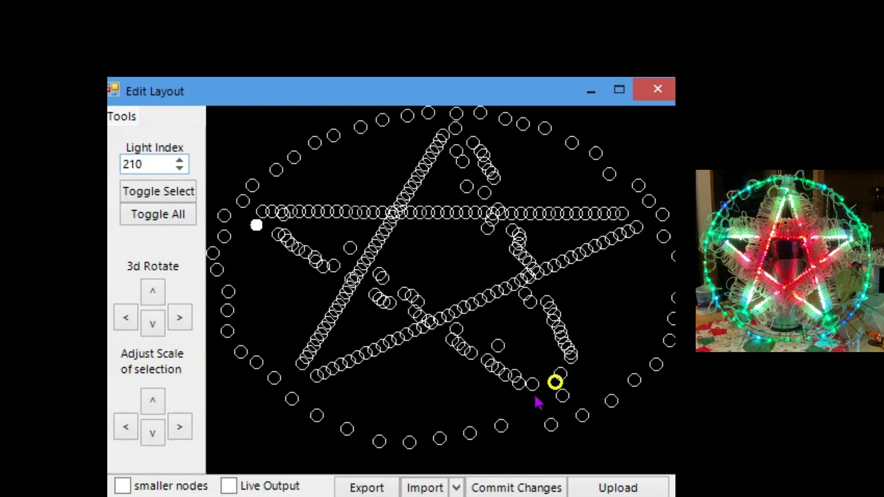
pyautogui.click(179, 161)
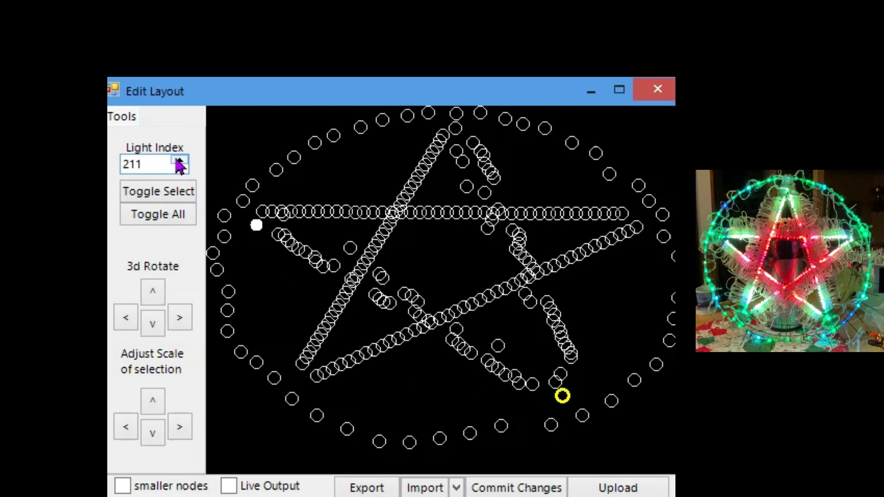
# Reposition lights 210 and 211 next to each other at the star's lower-right tip, with 210 slightly below 211, clearing other selections
pyautogui.click(563, 395)
pyautogui.click(563, 394)
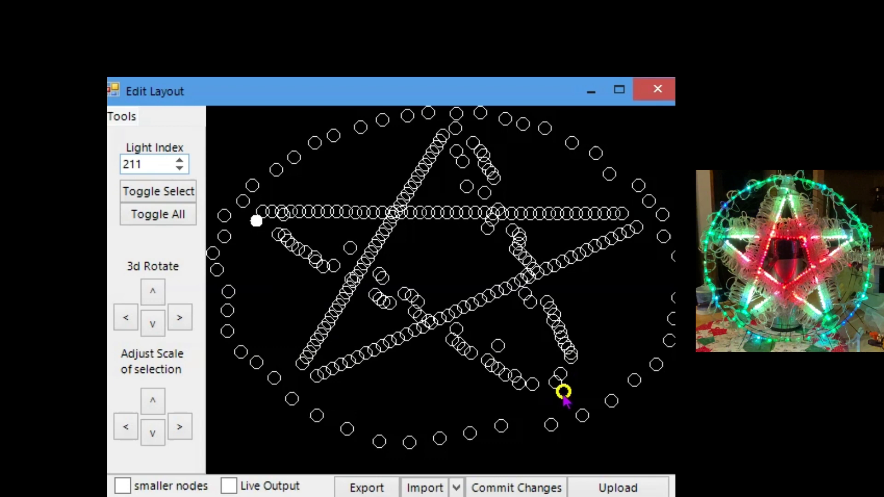
pyautogui.click(595, 361)
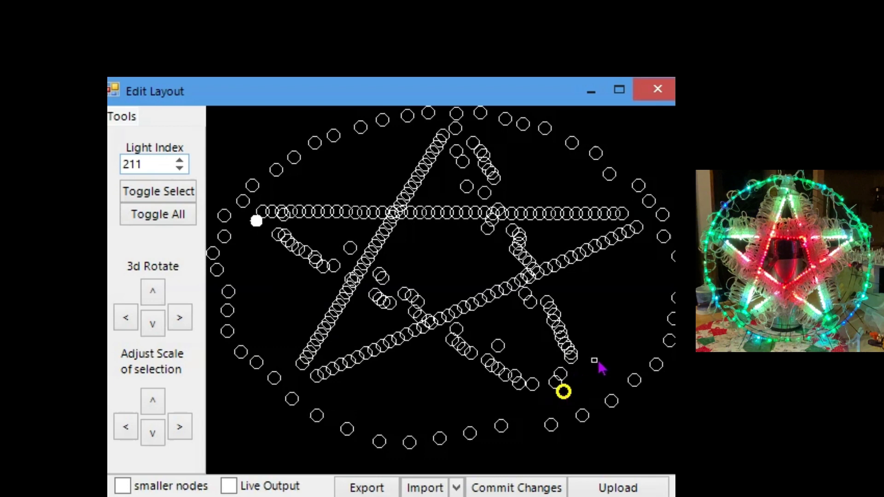
pyautogui.moveTo(555, 394)
pyautogui.mouseDown()
pyautogui.moveTo(590, 387)
pyautogui.moveTo(558, 391)
pyautogui.moveTo(545, 403)
pyautogui.moveTo(551, 409)
pyautogui.mouseUp()
pyautogui.click(556, 389)
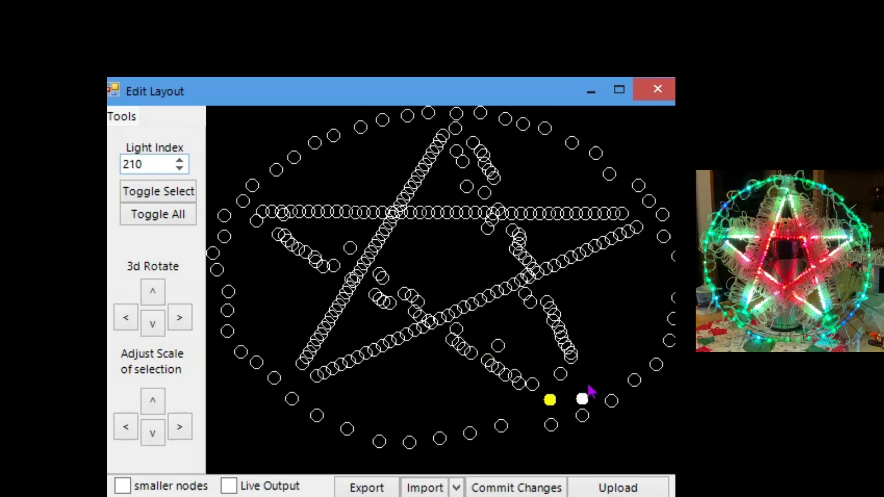
pyautogui.click(581, 400)
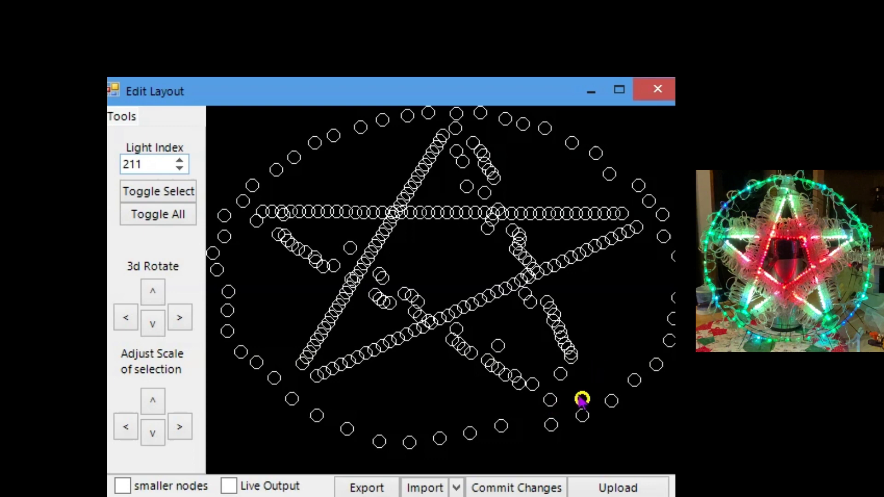
pyautogui.moveTo(586, 404); pyautogui.dragTo(568, 396)
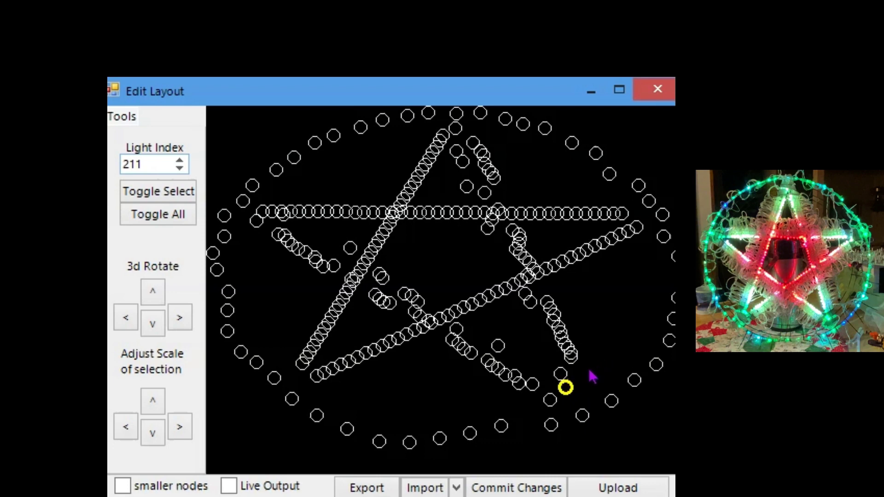
# Select lights 210 and 171, align the lights between these selections across the star, and clear the selection
pyautogui.click(549, 399)
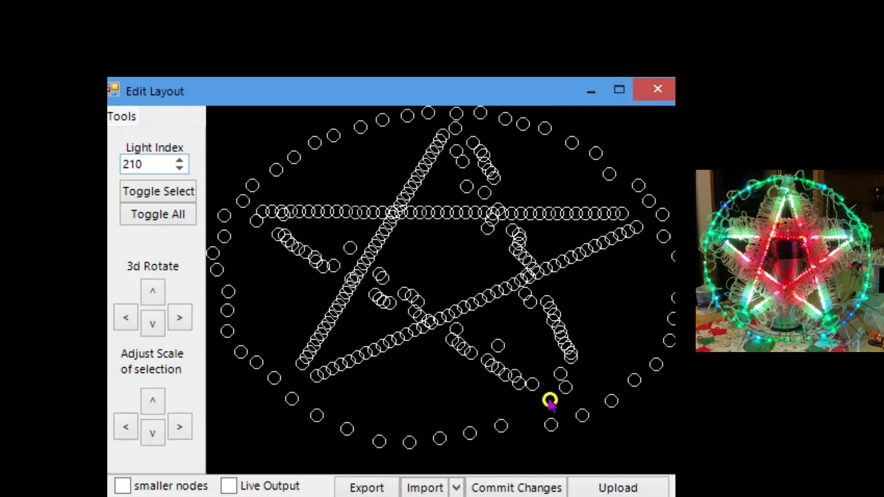
pyautogui.click(258, 223)
pyautogui.hotkey('alt', 't')
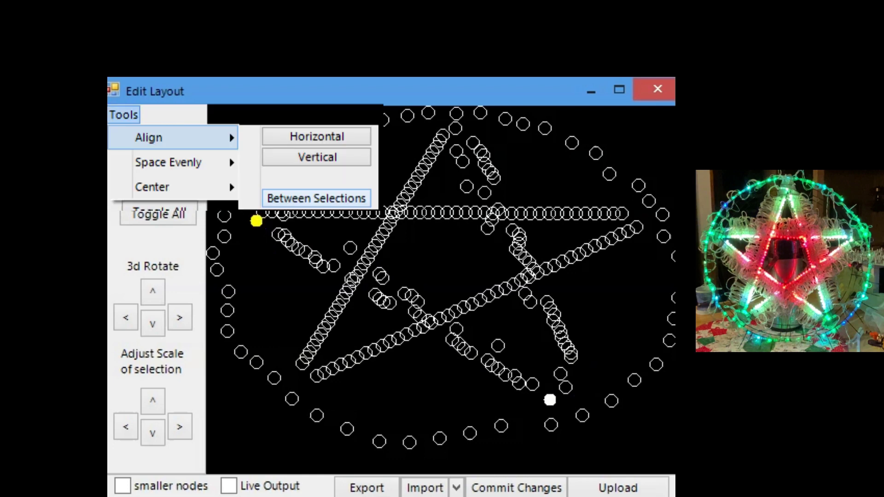
pyautogui.click(348, 202)
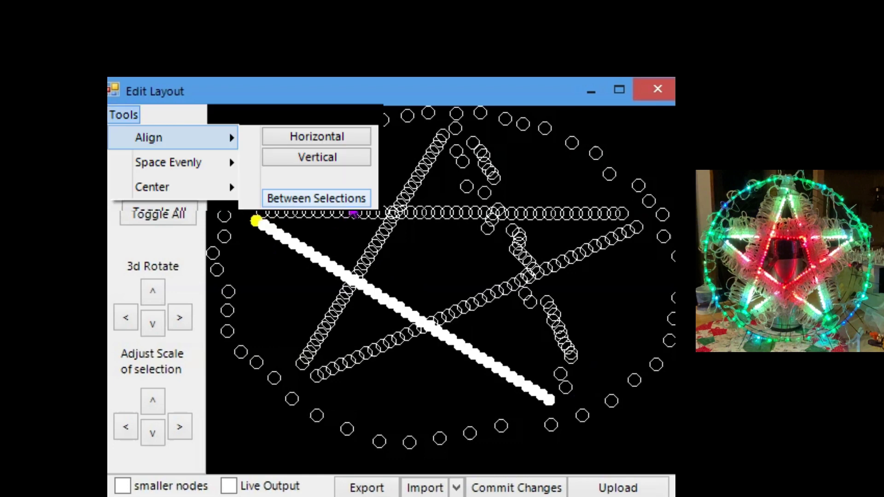
pyautogui.click(438, 387)
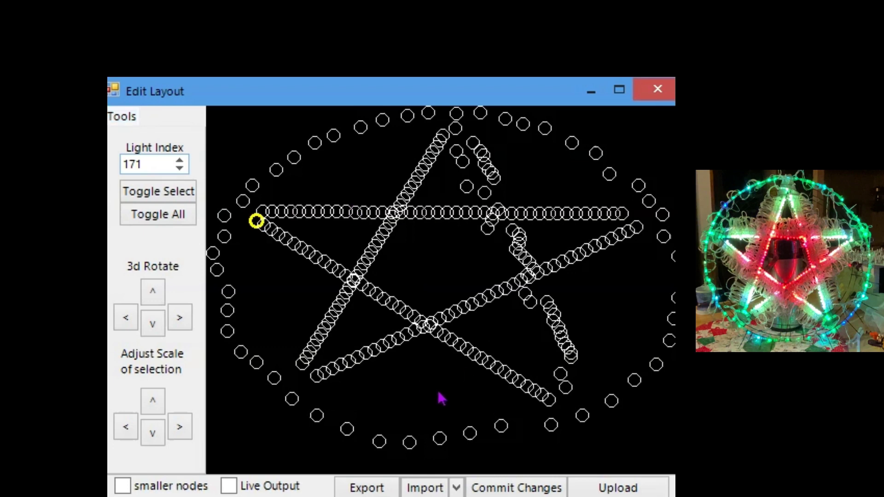
# Select lights 211 and 250, align the lights between them up to the star's top tip, and clear the selection
pyautogui.click(566, 389)
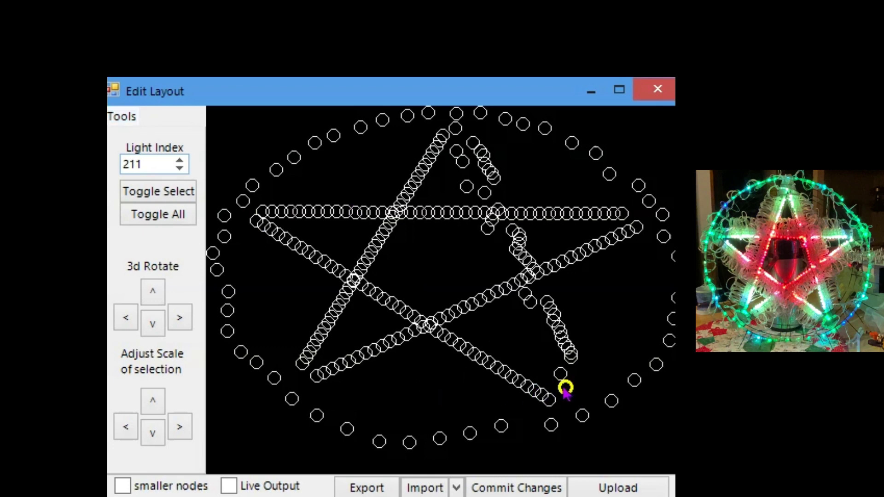
pyautogui.click(565, 389)
pyautogui.click(456, 133)
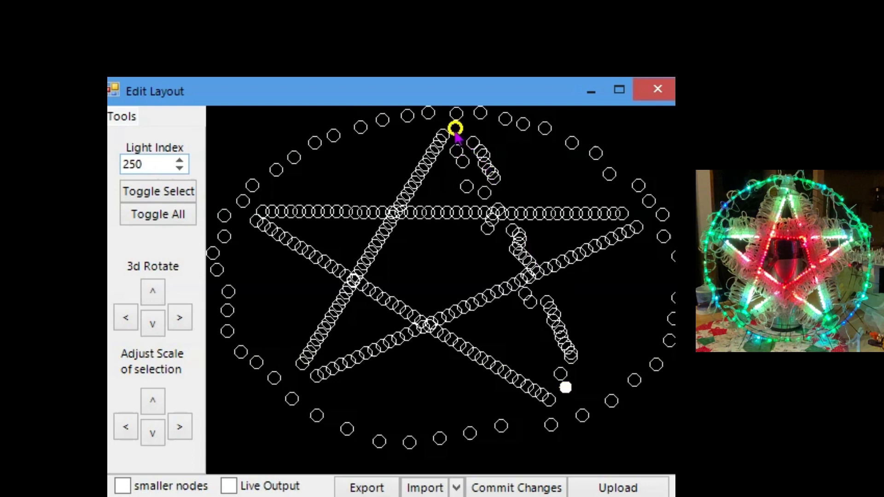
pyautogui.click(456, 134)
pyautogui.click(123, 116)
pyautogui.moveTo(185, 137)
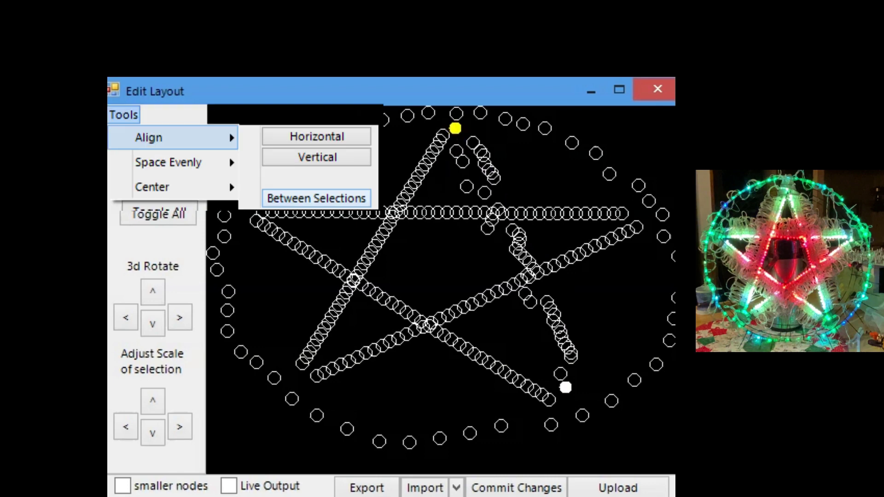
pyautogui.click(316, 198)
pyautogui.click(417, 368)
pyautogui.click(419, 364)
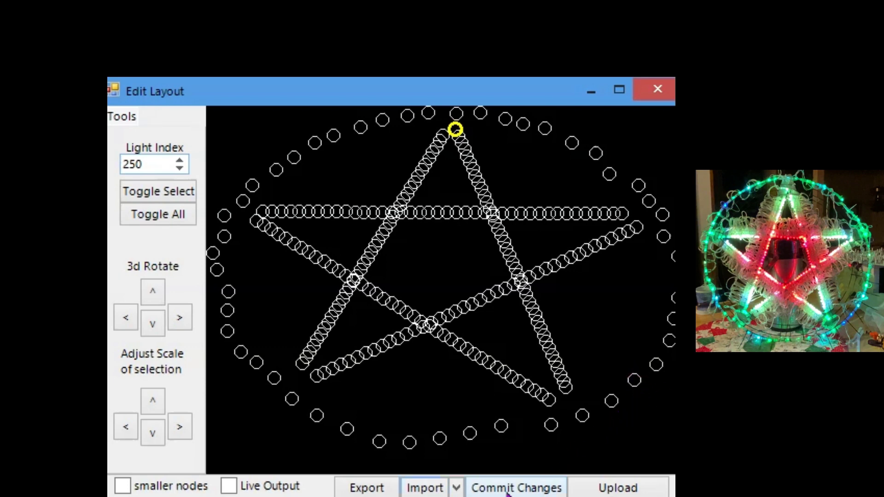
# Commit the layout changes and upload the edited layout to the light controller
pyautogui.click(535, 492)
pyautogui.click(617, 491)
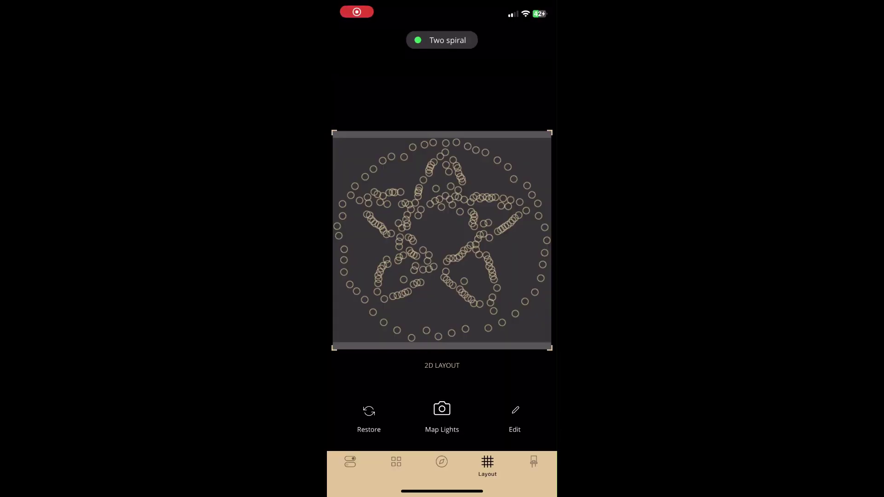
# Switch to the phone's light control app, close and relaunch it, and view the Two spiral device's 2D layout
pyautogui.click(350, 465)
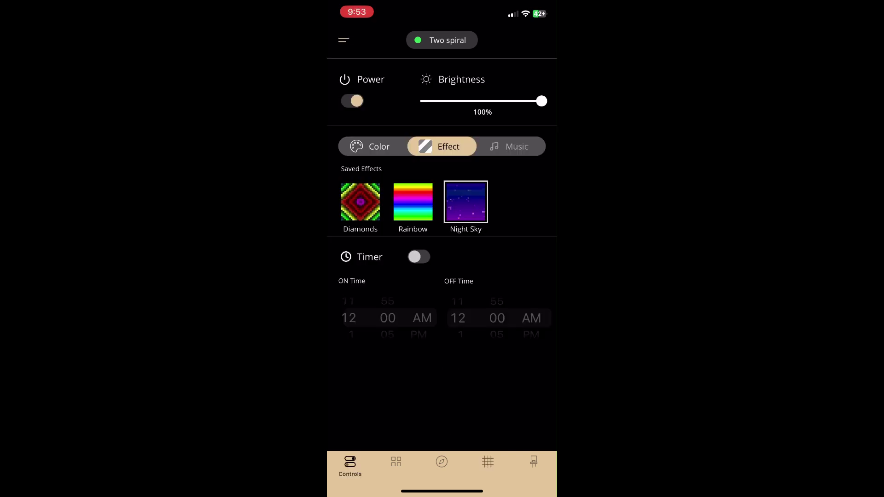
pyautogui.moveTo(442, 491); pyautogui.dragTo(442, 322)
pyautogui.moveTo(405, 249); pyautogui.dragTo(530, 10)
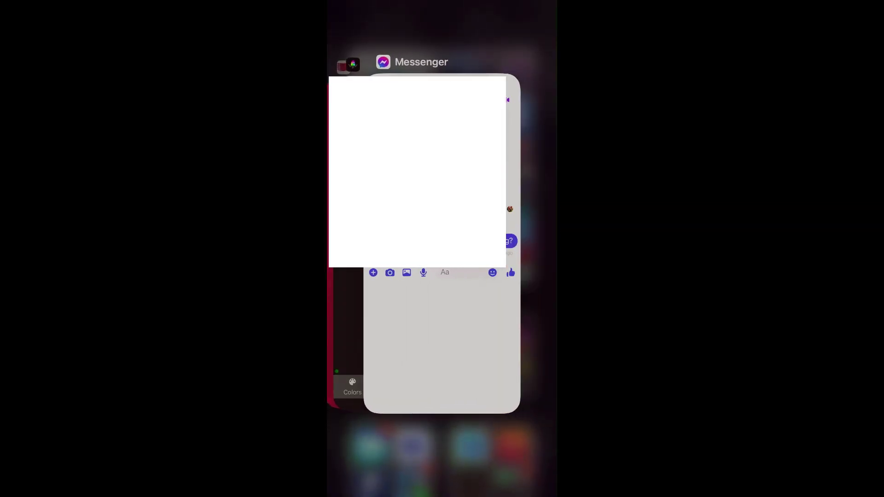
pyautogui.click(442, 456)
pyautogui.click(466, 217)
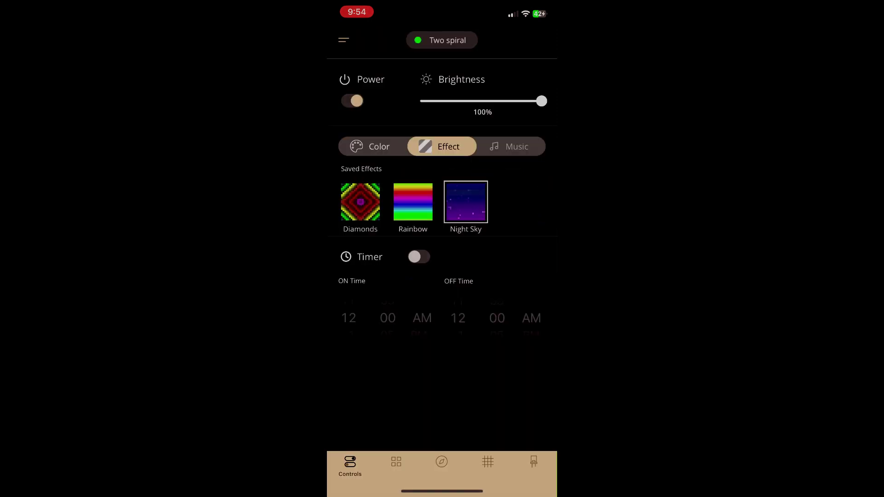
pyautogui.click(487, 462)
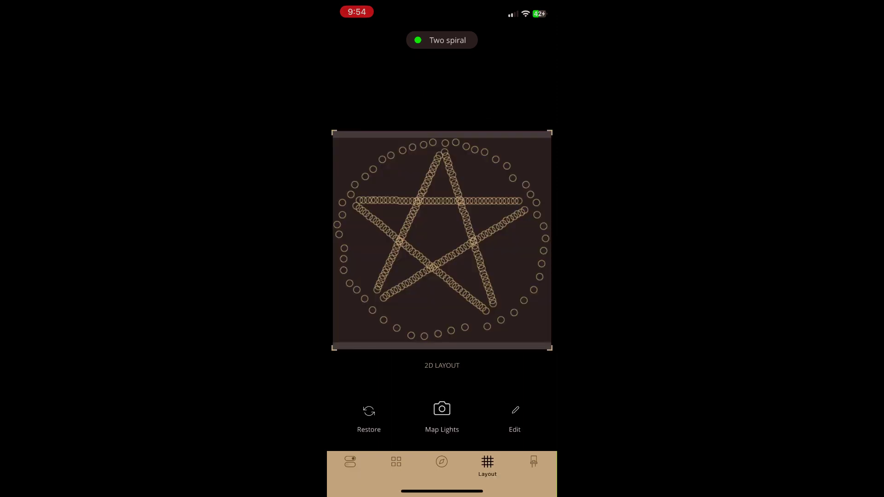